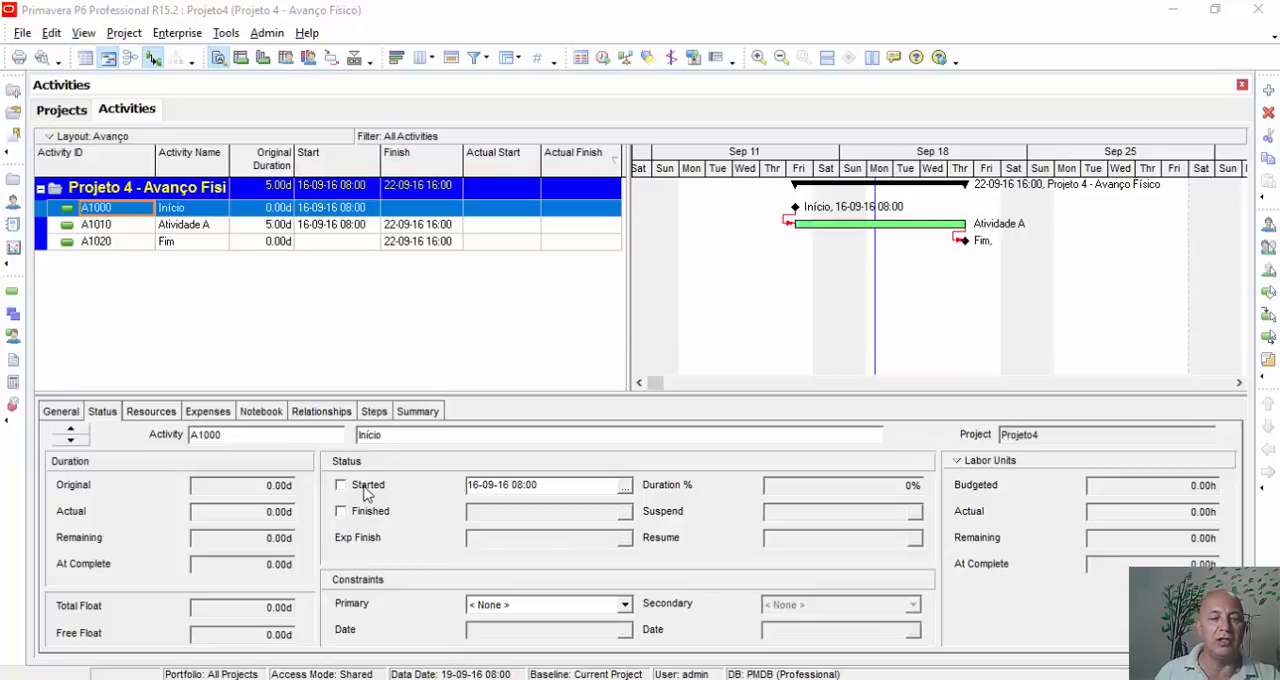
Mark the Início milestone (A1000) as started on 16-09-16 08:00.
click(342, 485)
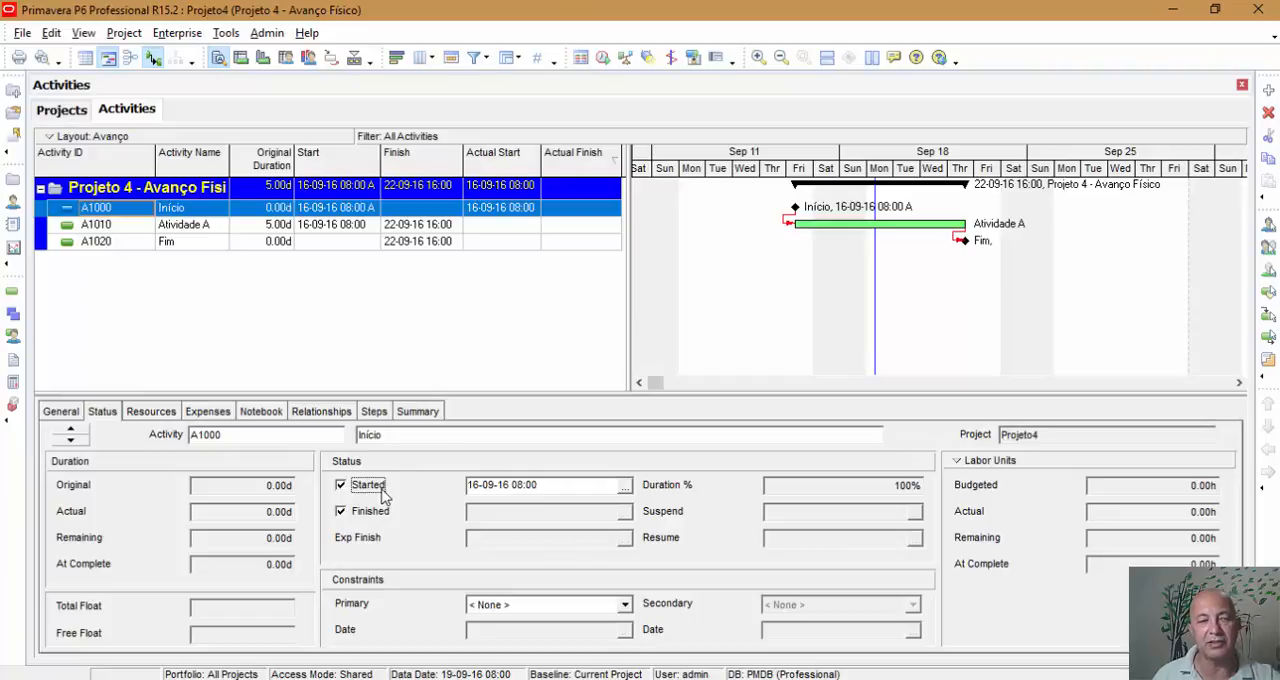
Set Atividade A's percent complete type to Physical and its duration type to Fixed Units/Time.
click(323, 225)
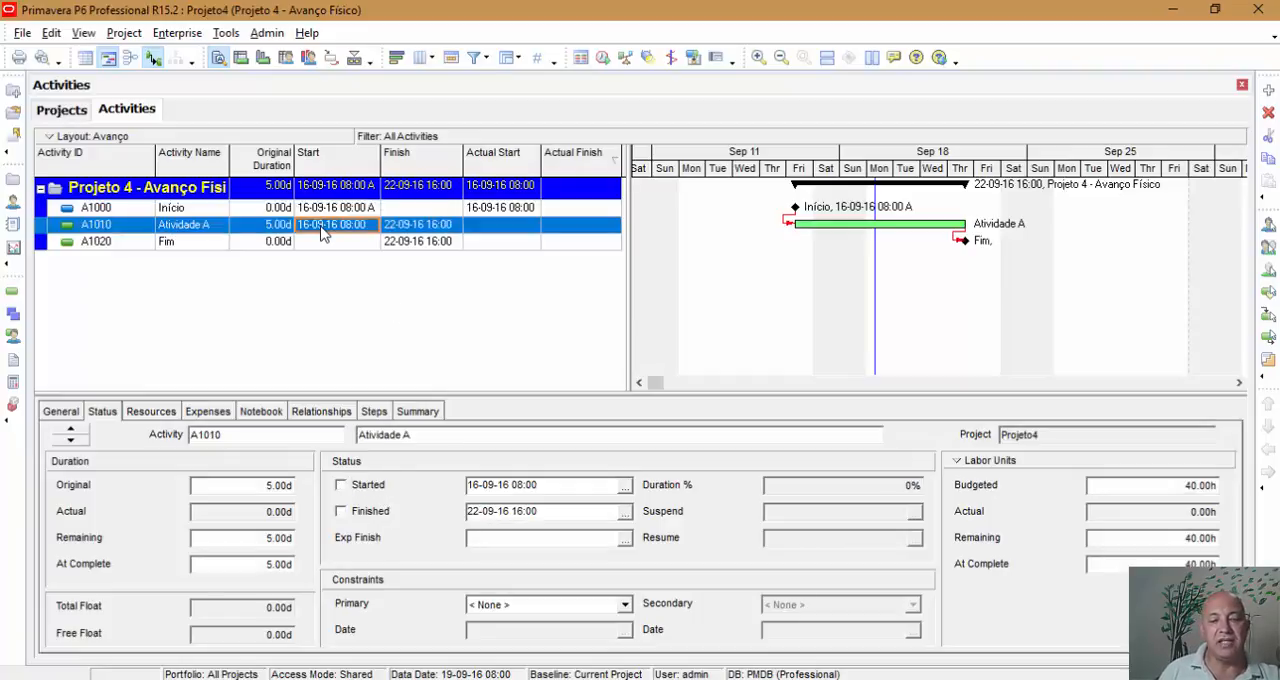
click(60, 412)
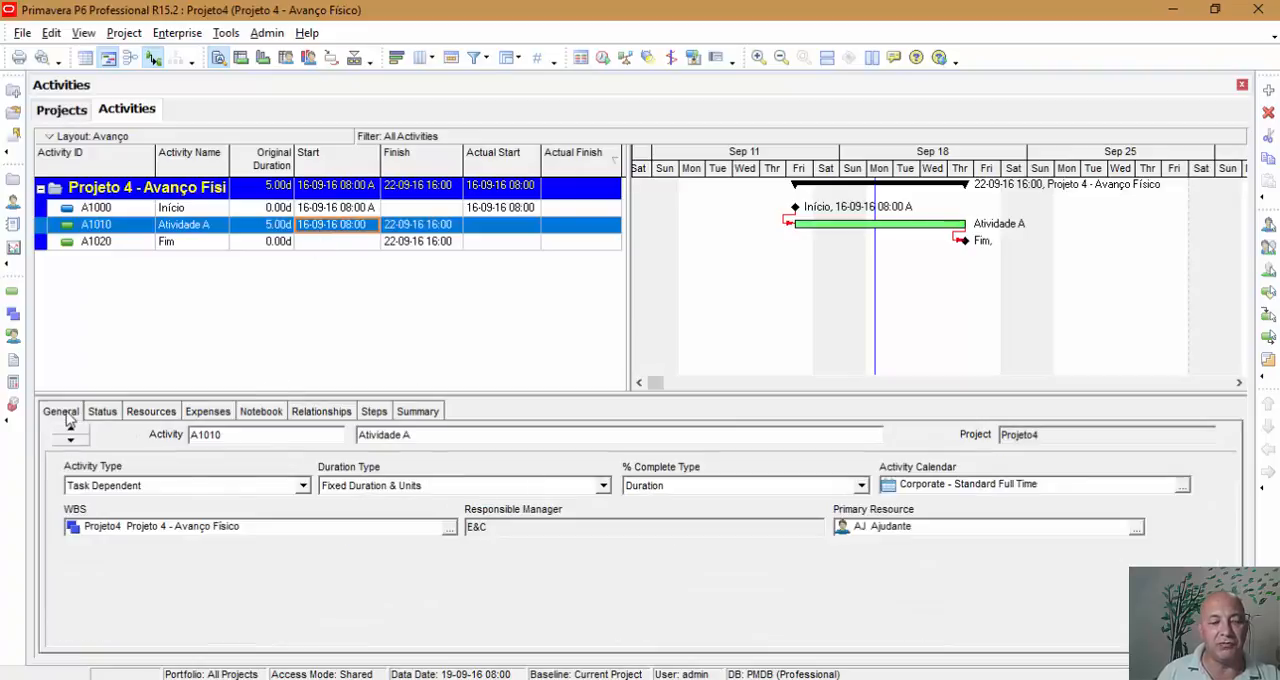
click(683, 485)
click(677, 517)
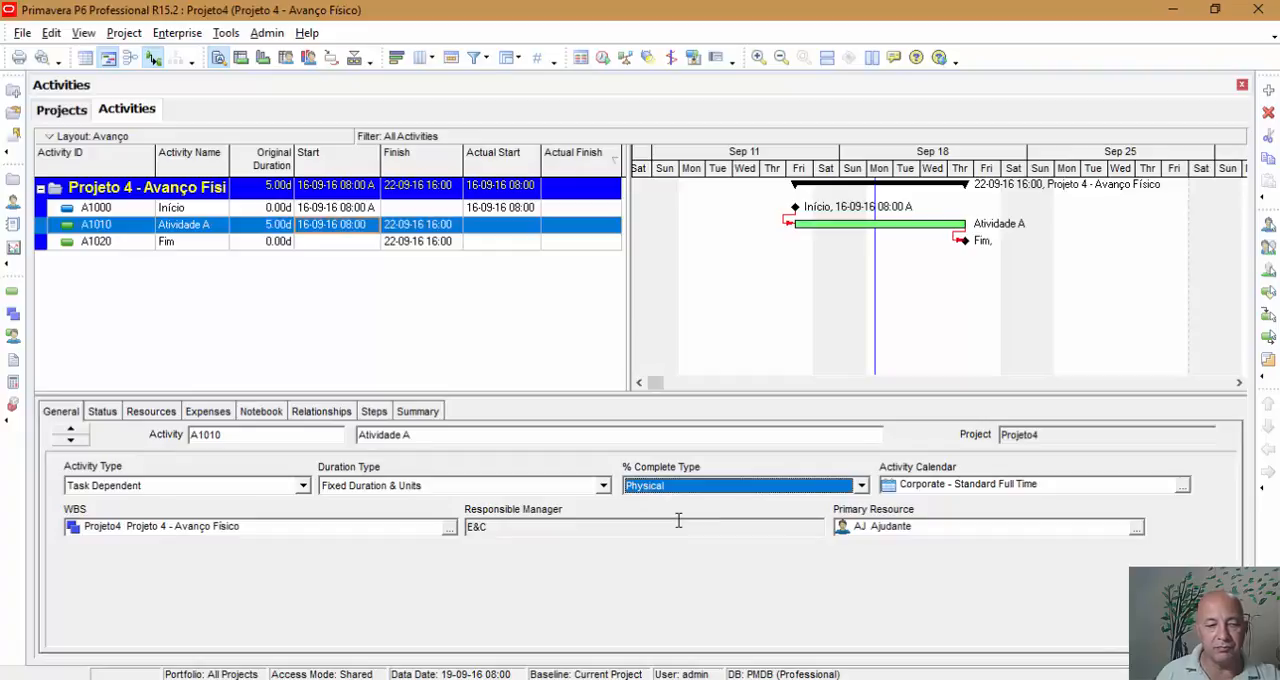
click(417, 488)
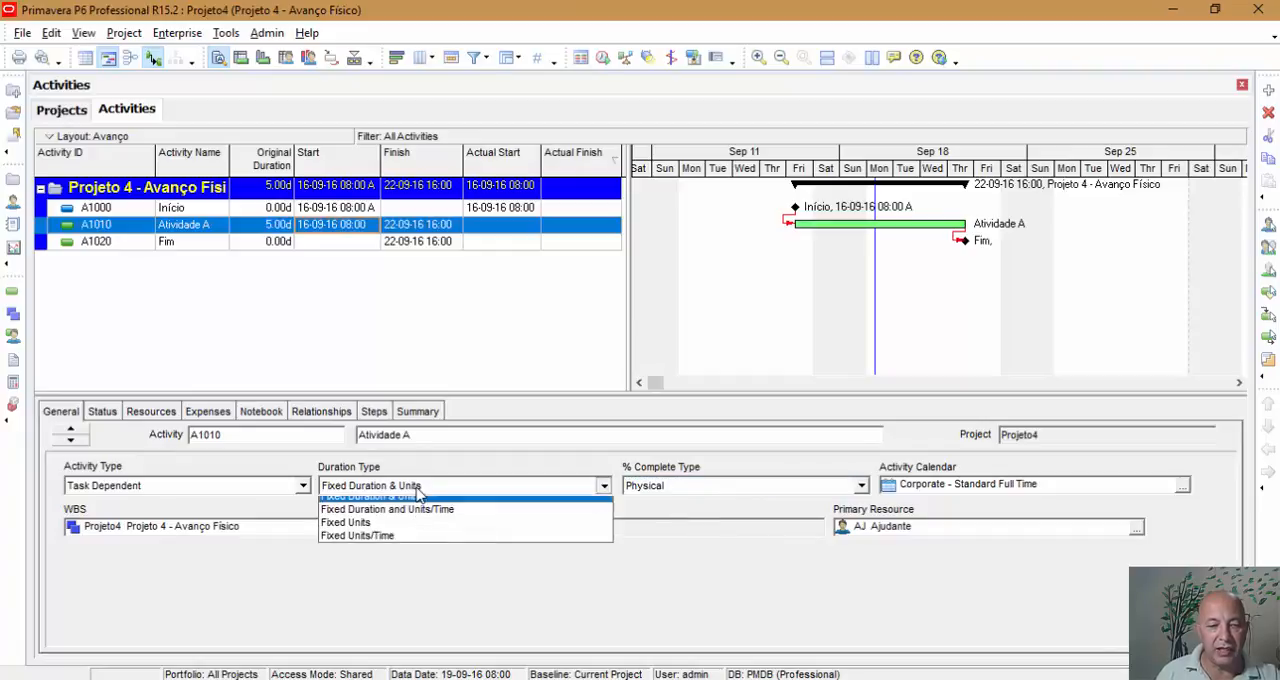
click(408, 545)
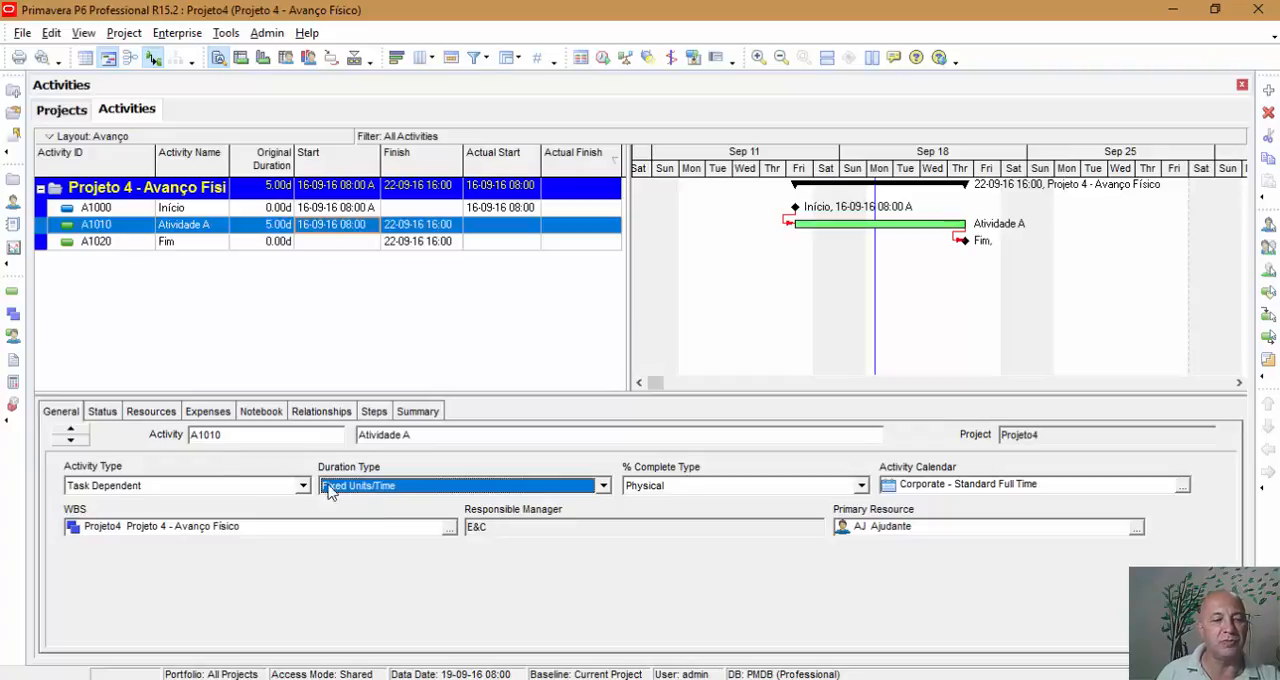
Mark Atividade A as started on 16-09-16 08:00 and set its physical percent complete to 20%.
click(140, 412)
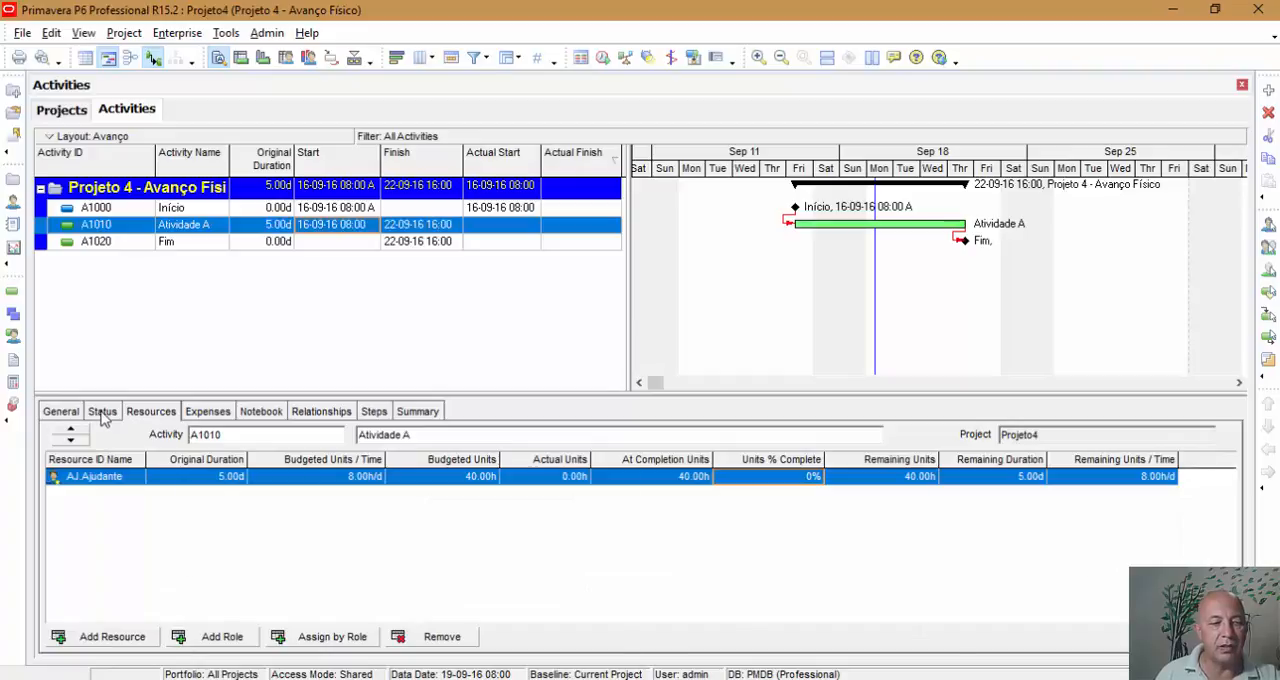
click(102, 412)
click(891, 489)
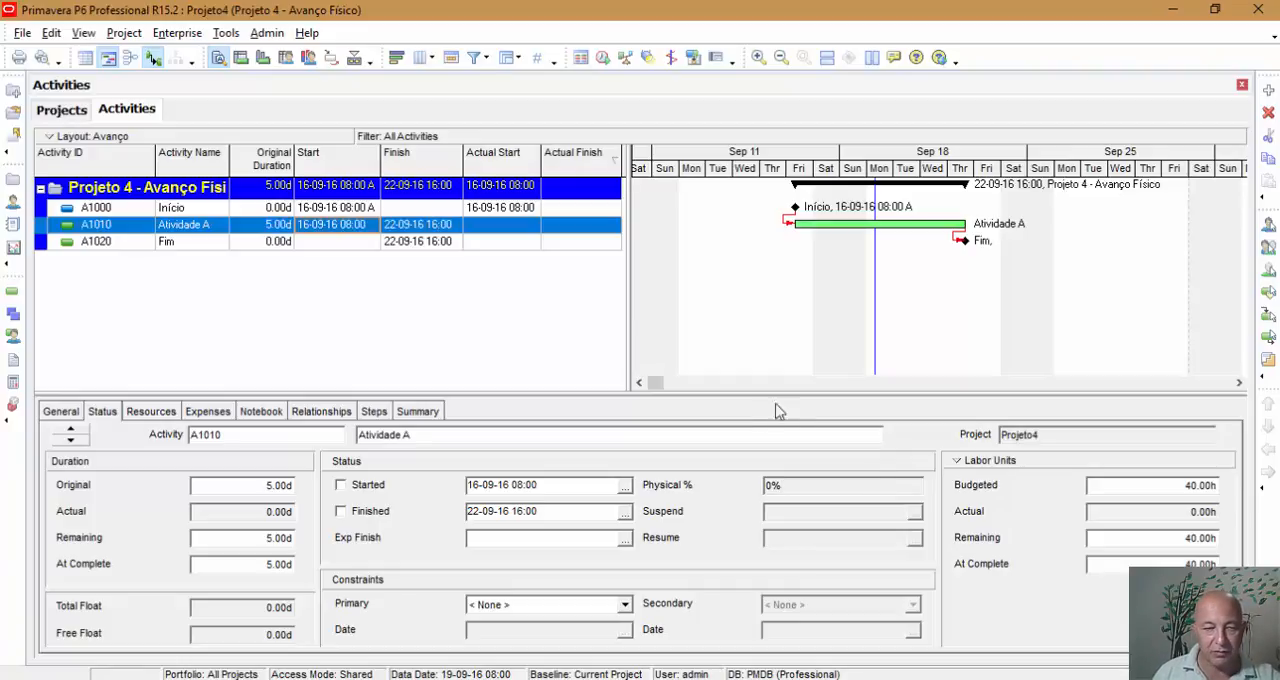
click(345, 485)
click(851, 485)
text(20)
key(Return)
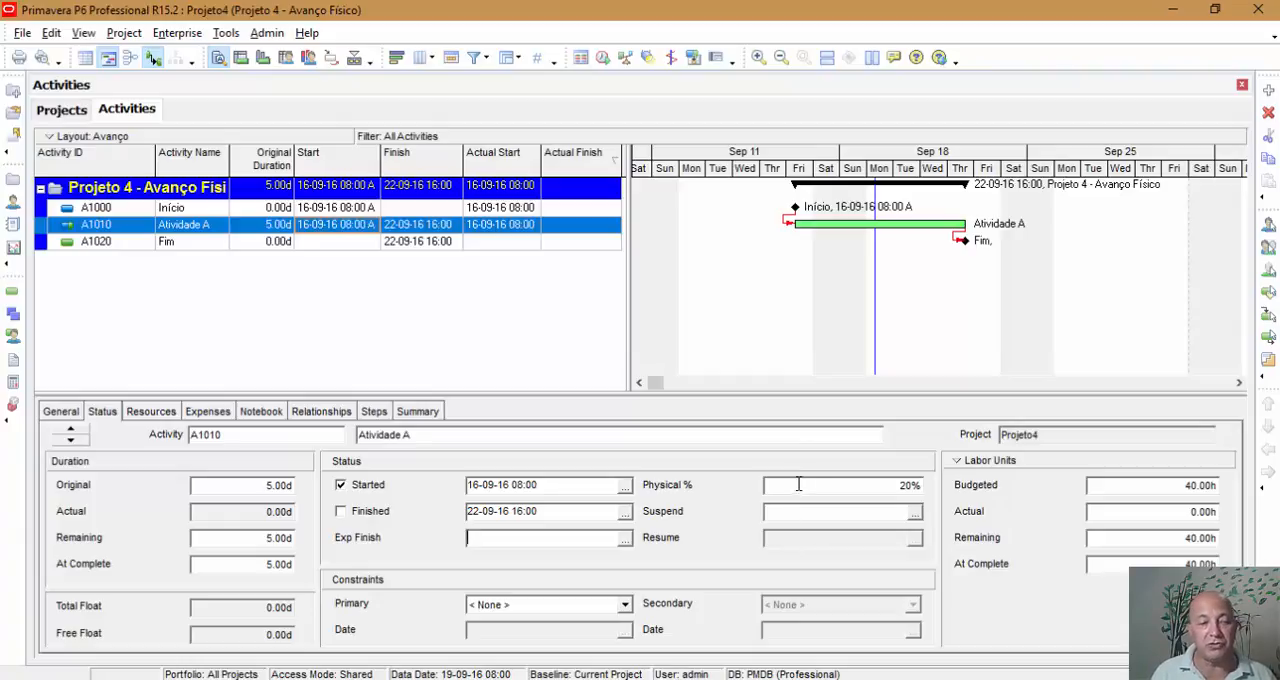
Assign the OBS notebook topic to Atividade A.
click(257, 412)
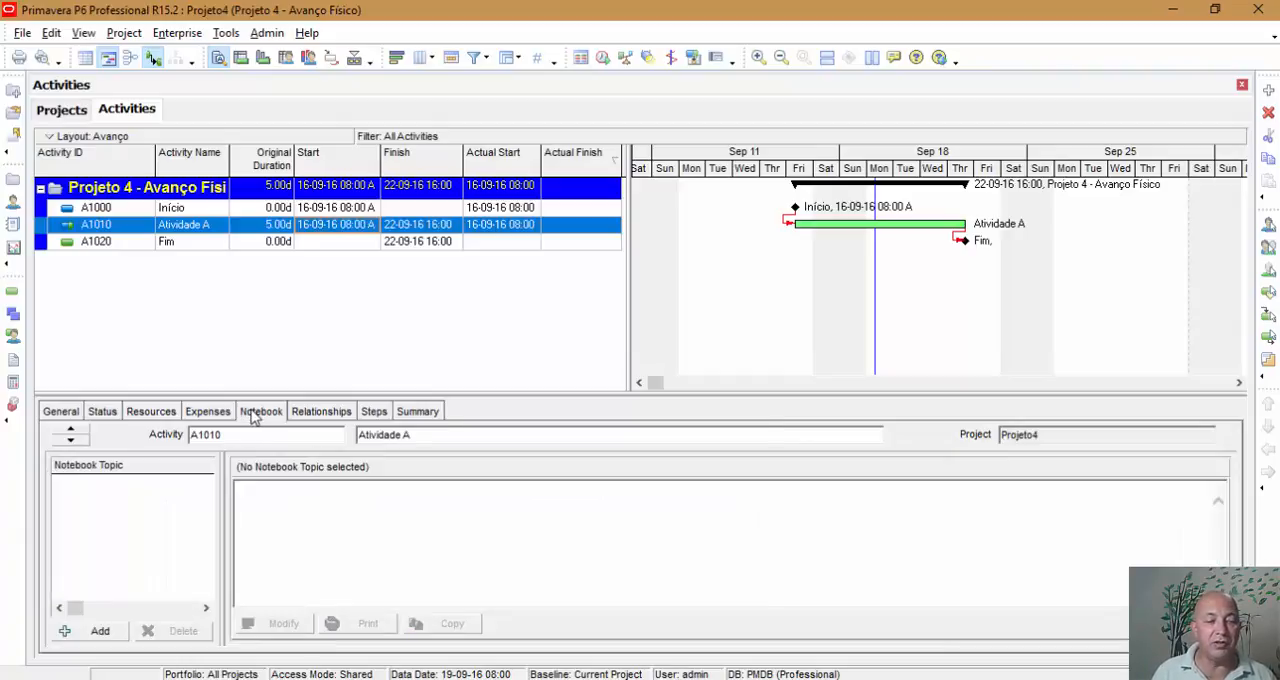
click(98, 633)
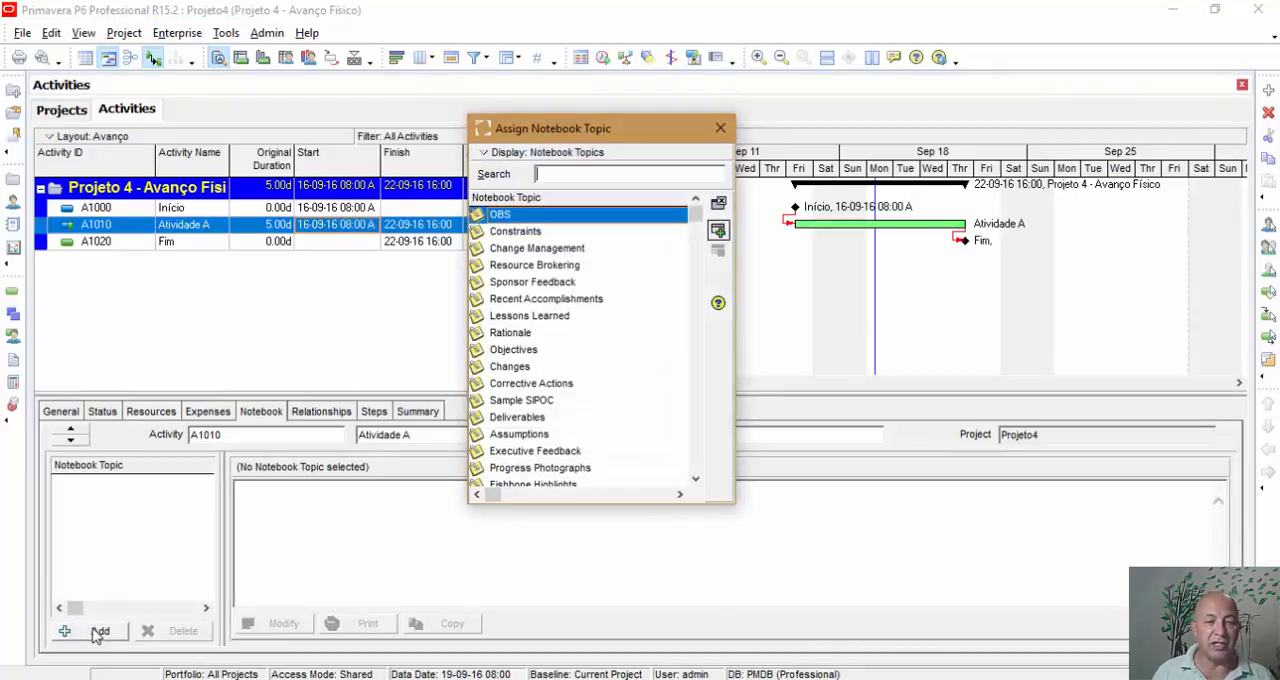
click(718, 230)
click(720, 128)
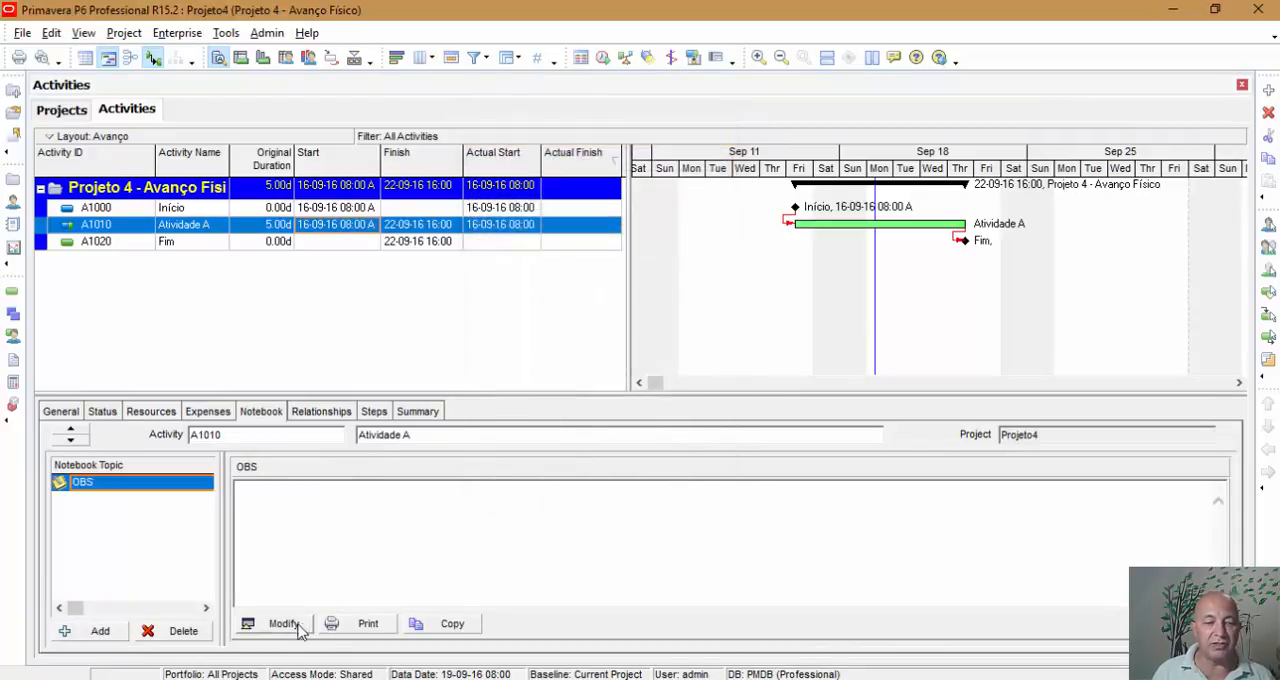
Write "Memória de Cálculo" followed by a new line in Atividade A's OBS notebook topic and save the note.
click(290, 624)
drag(443, 143, 824, 109)
text(Memó)
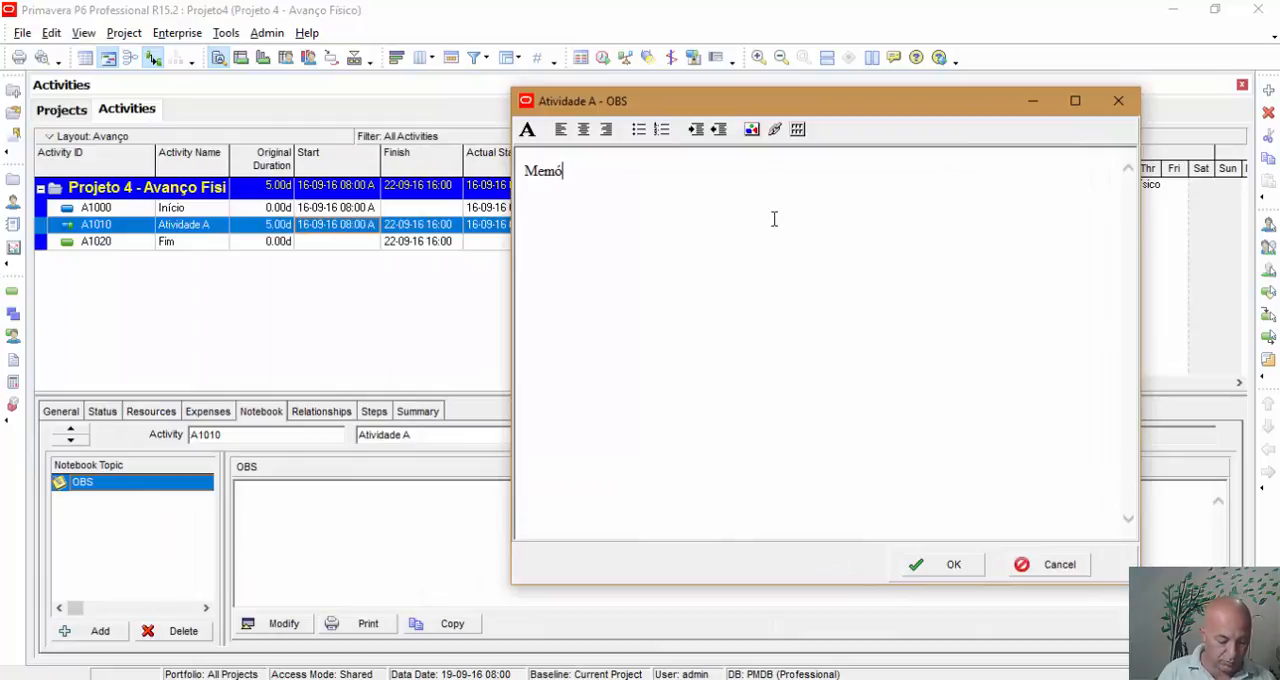
text(ria de Cálculo)
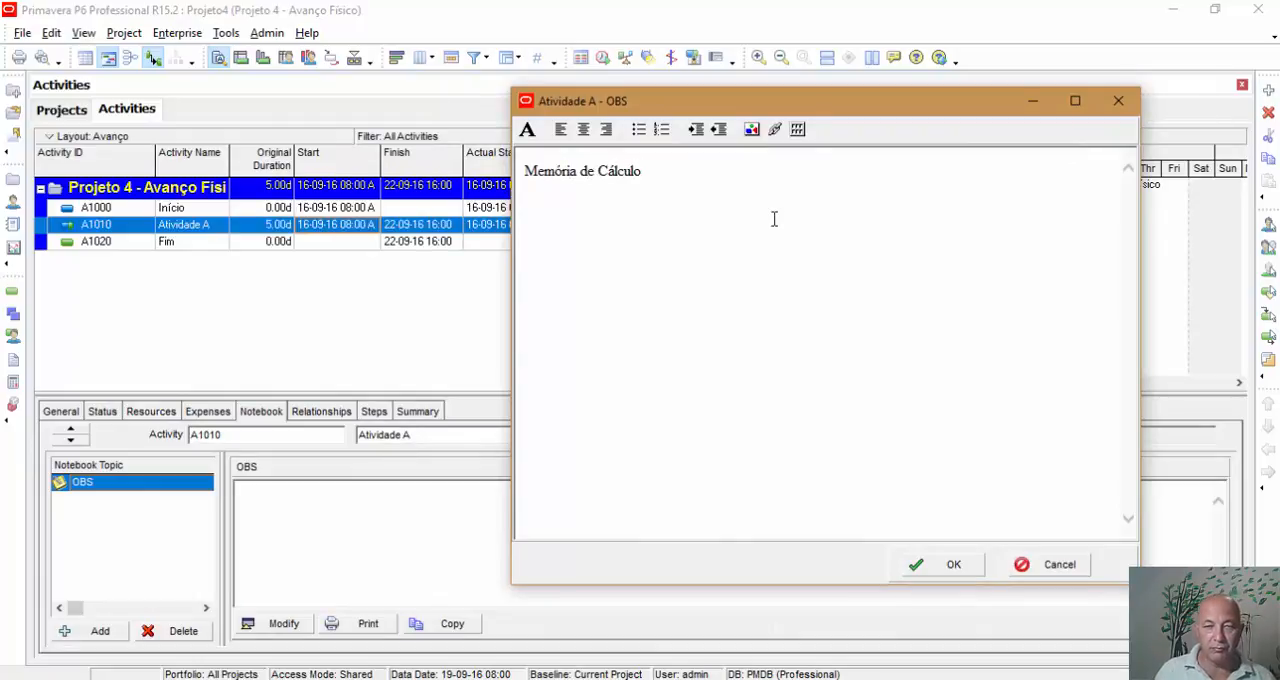
key(Return)
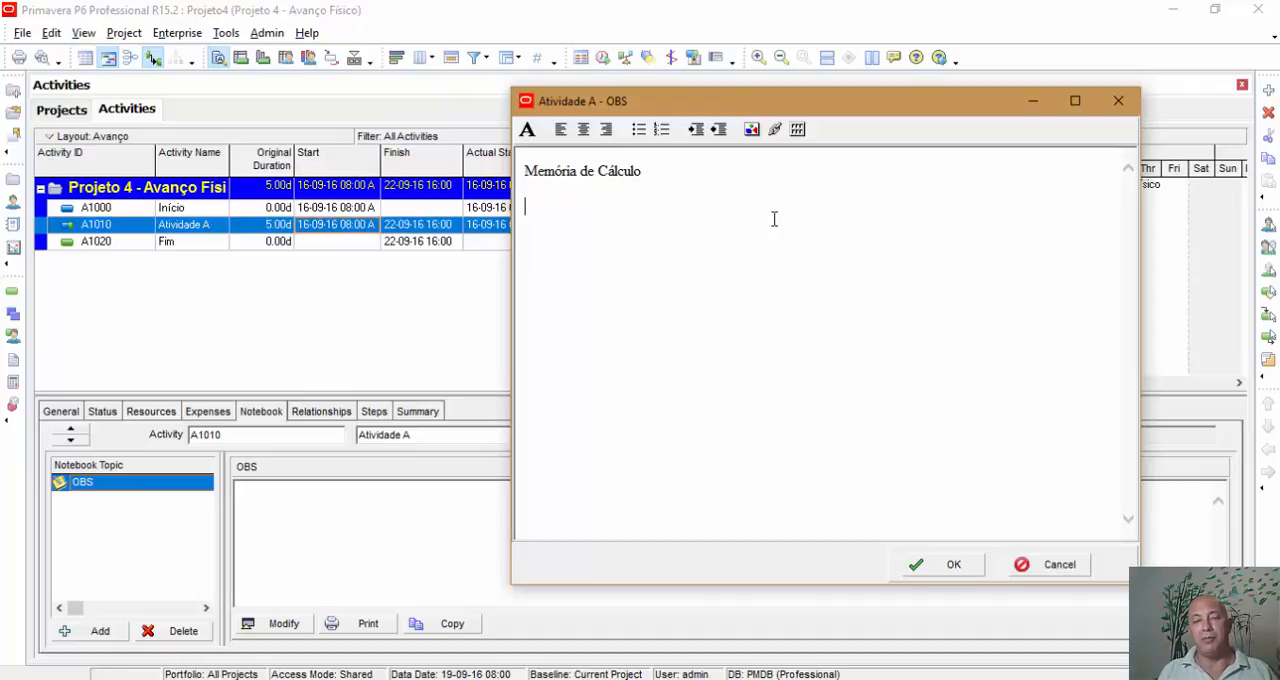
click(951, 564)
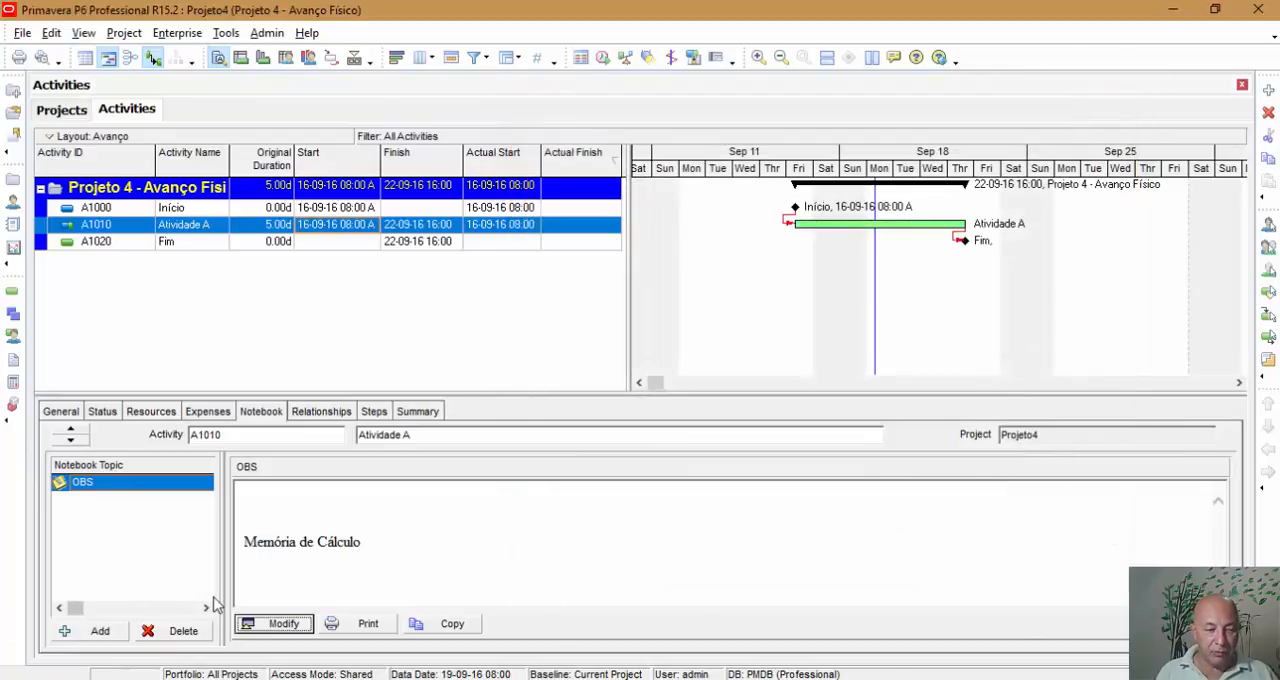
Compare the status and notebook details of the Início milestone with those of Atividade A.
click(192, 208)
click(136, 416)
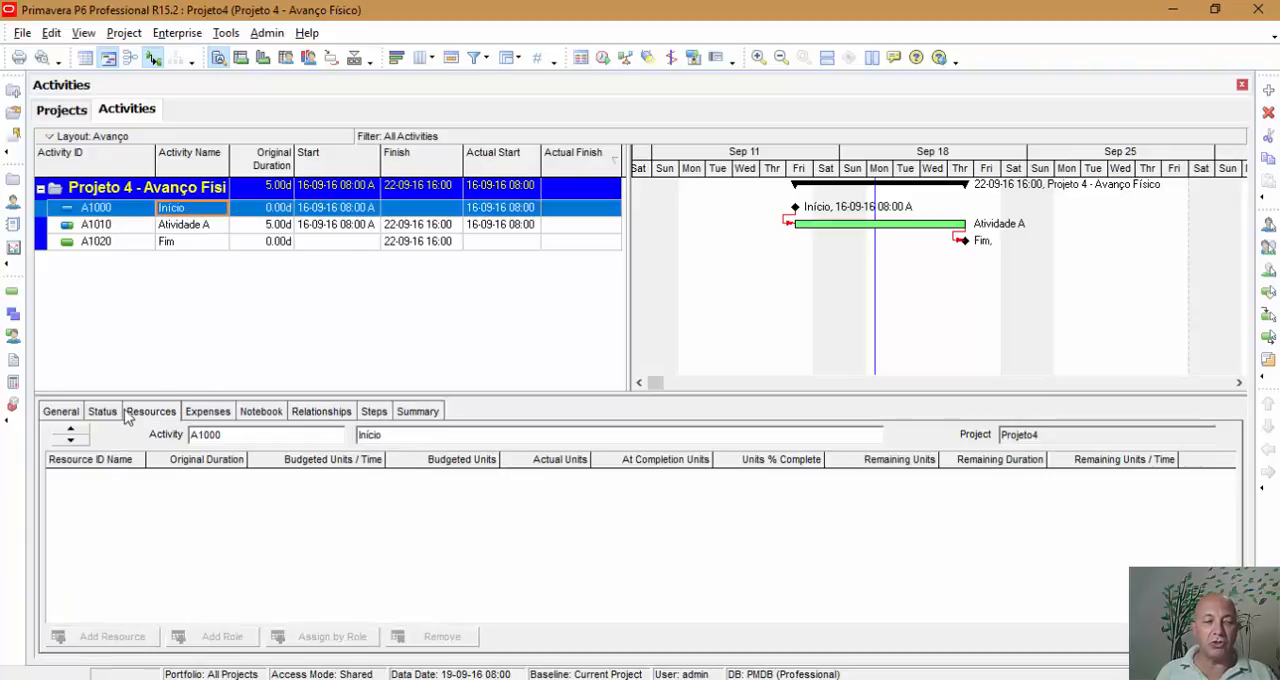
click(104, 412)
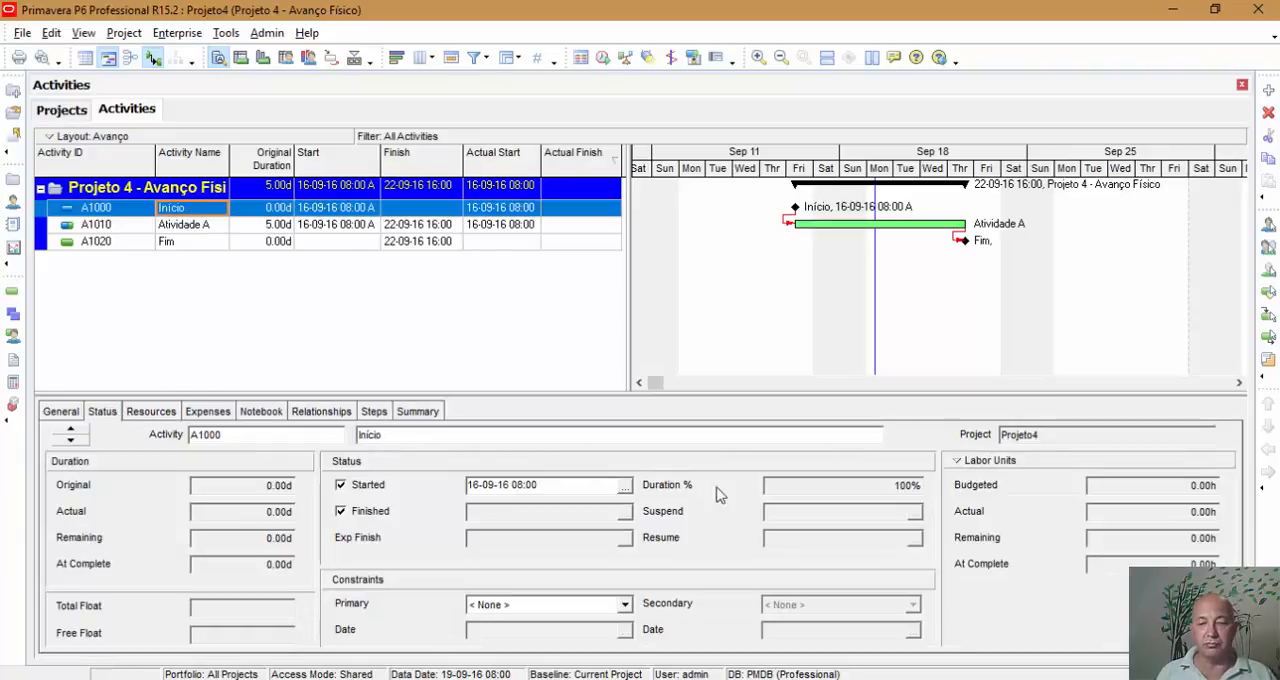
click(286, 226)
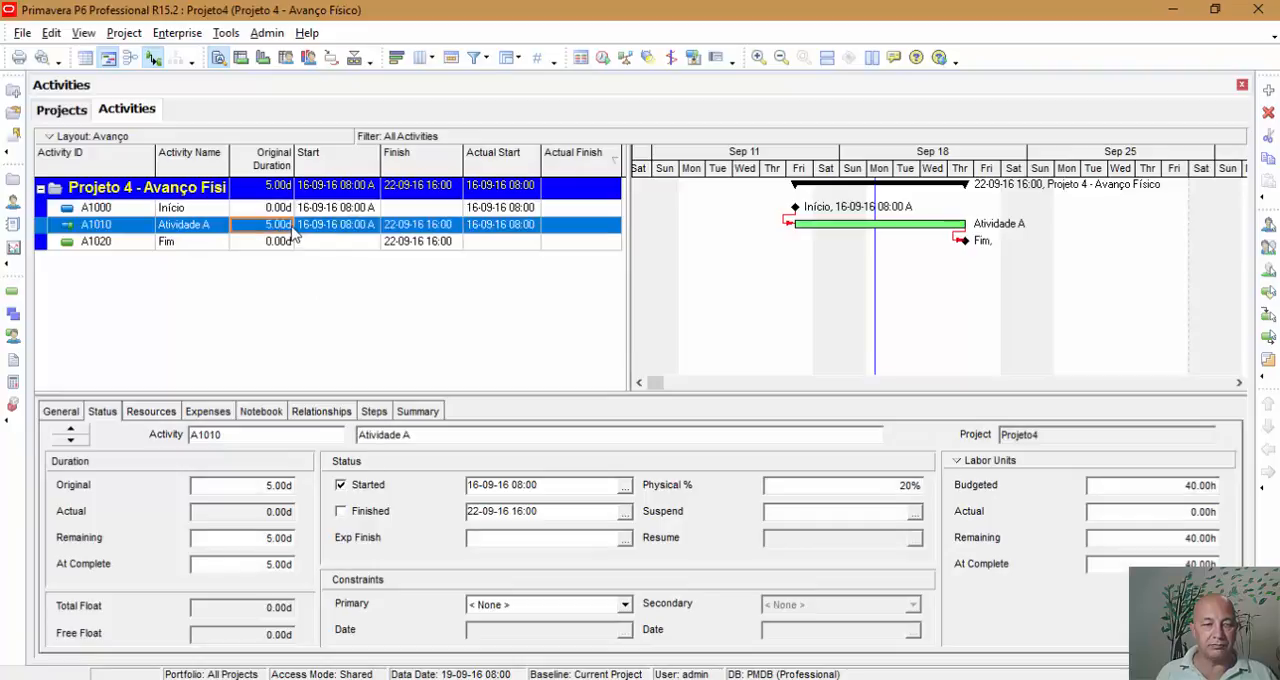
click(194, 211)
click(266, 414)
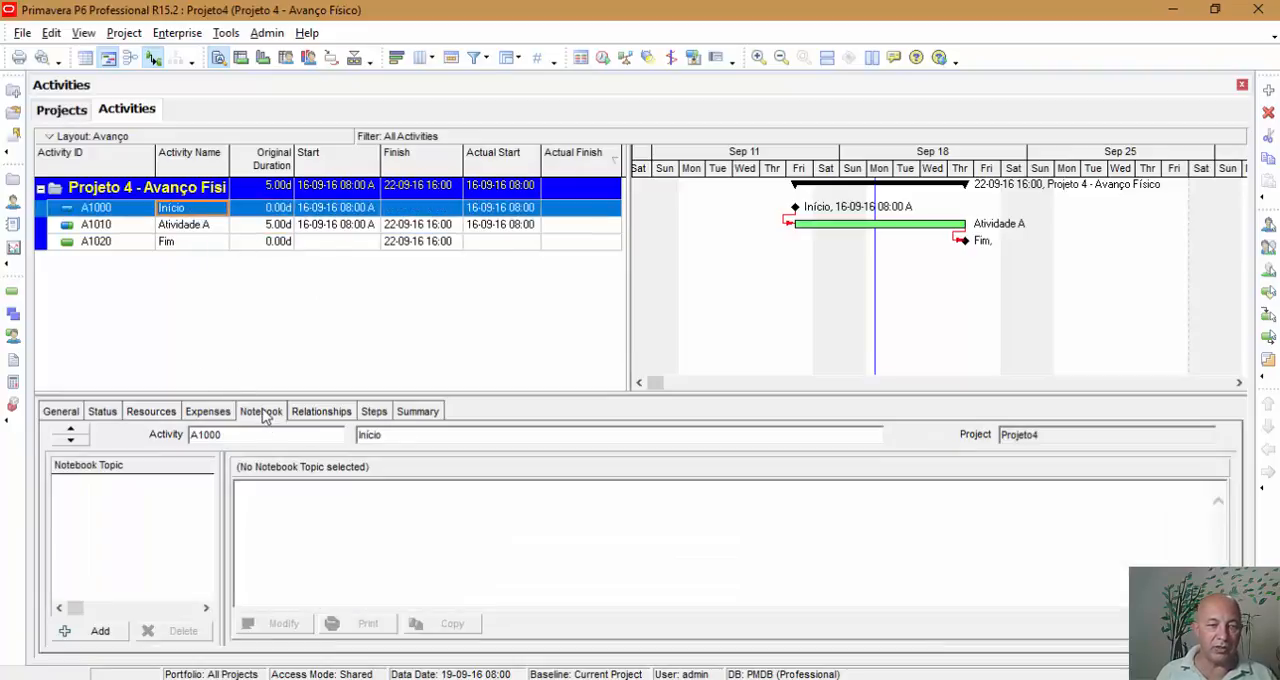
click(200, 225)
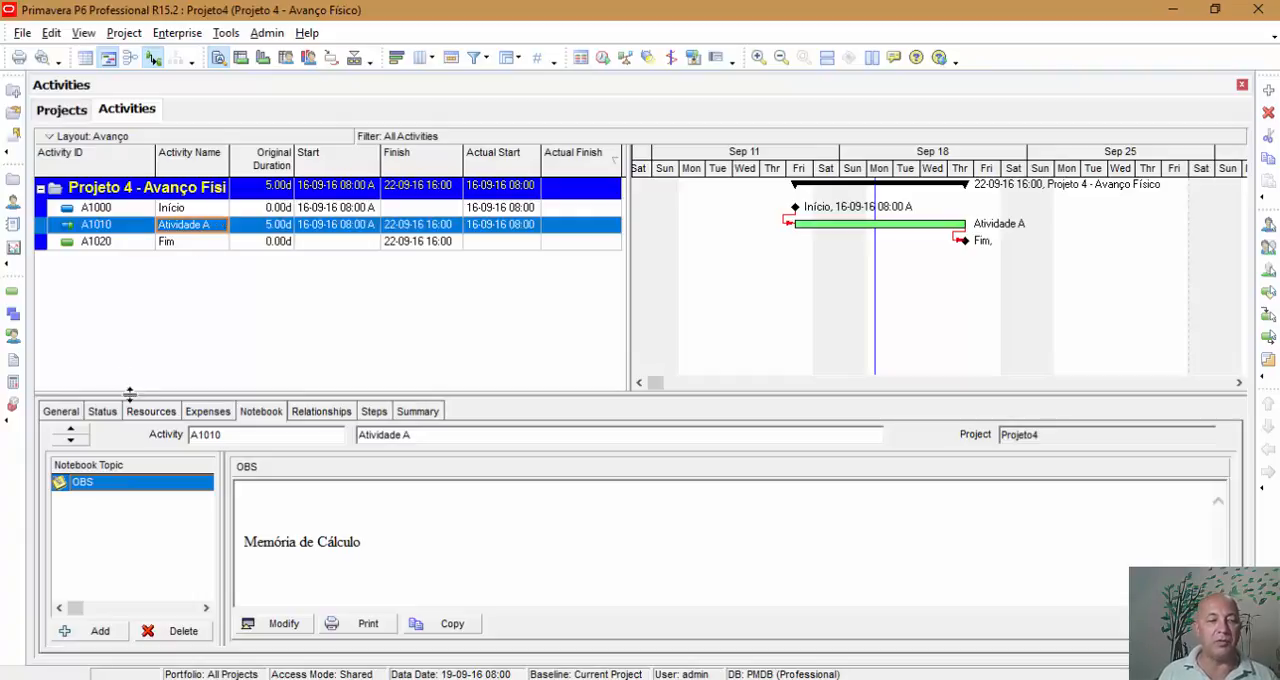
Set the units percent complete of the Ajudante resource on Atividade A to 20%.
click(102, 412)
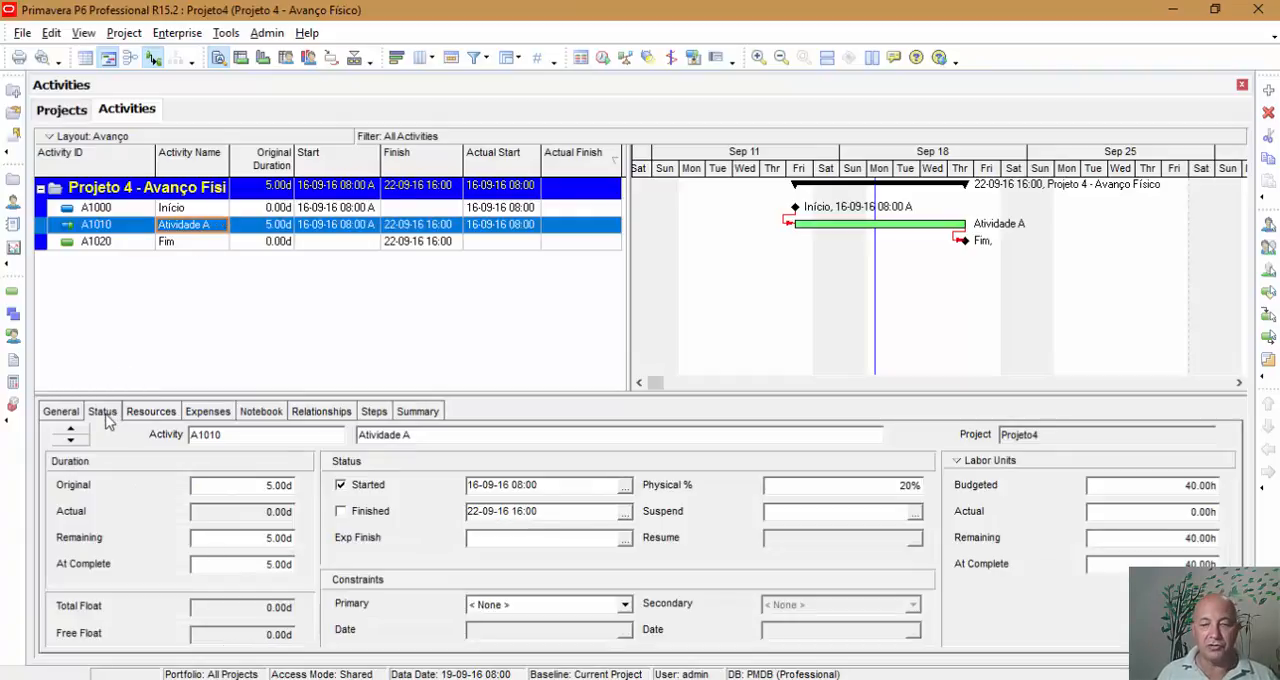
click(826, 490)
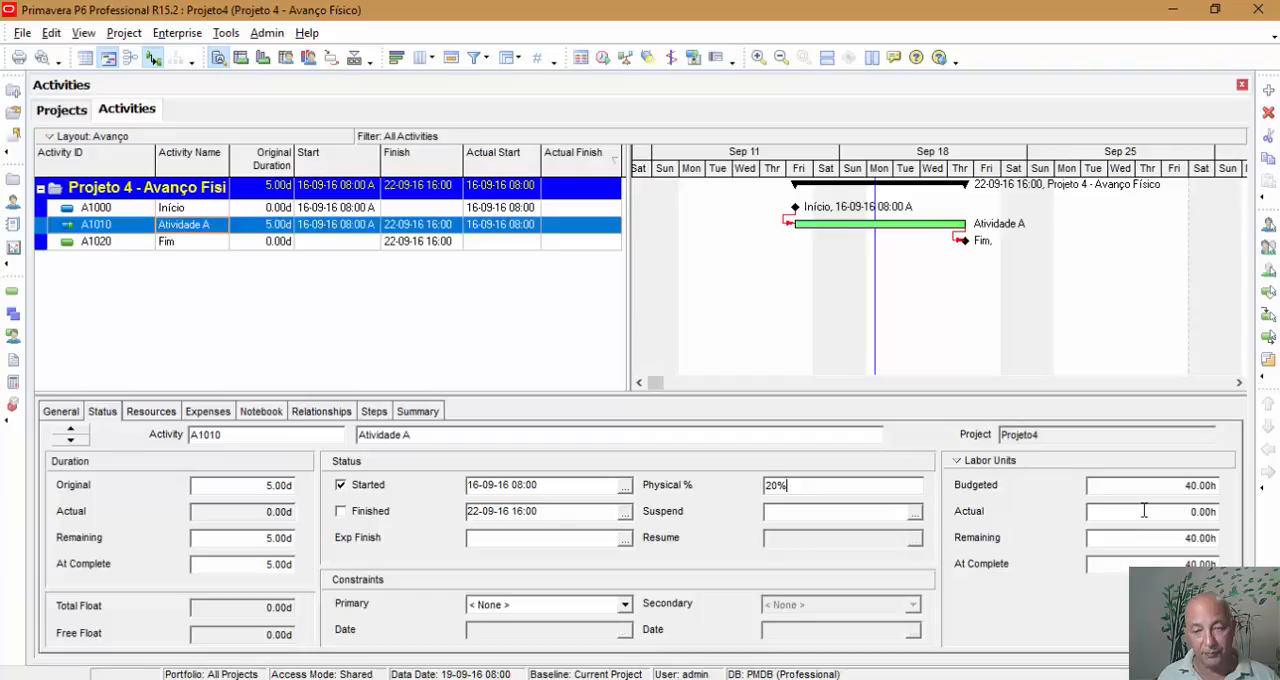
click(151, 416)
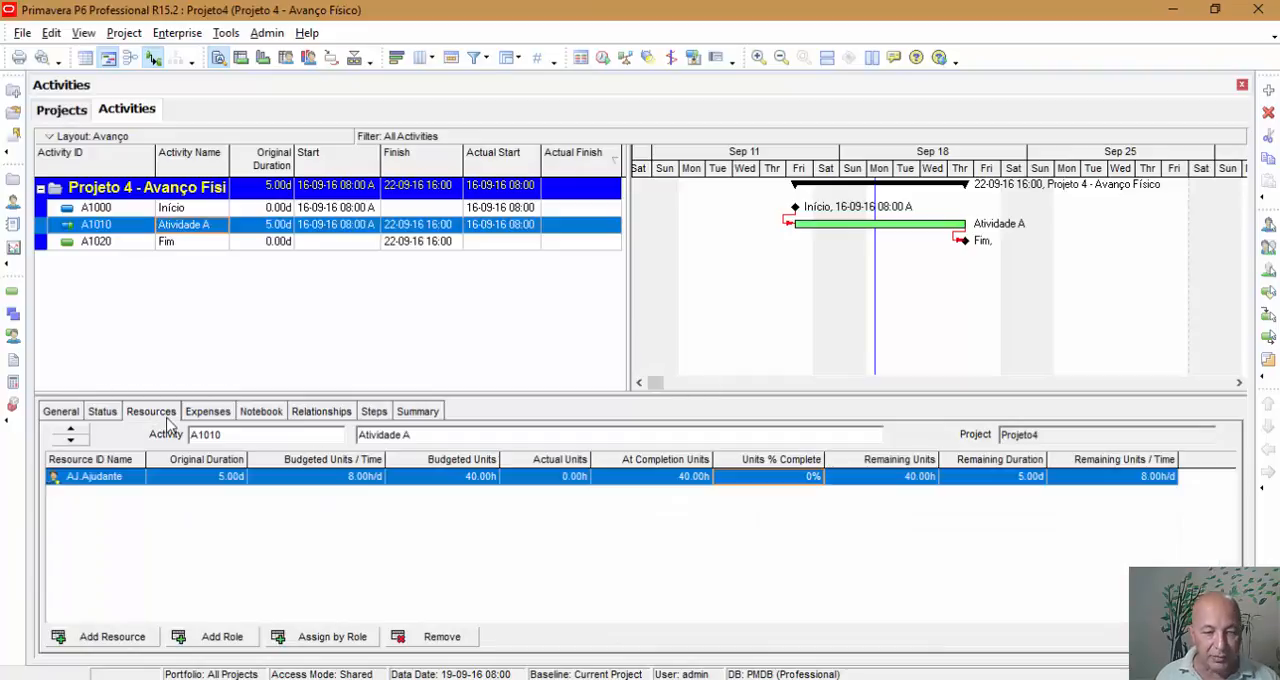
click(805, 484)
click(802, 480)
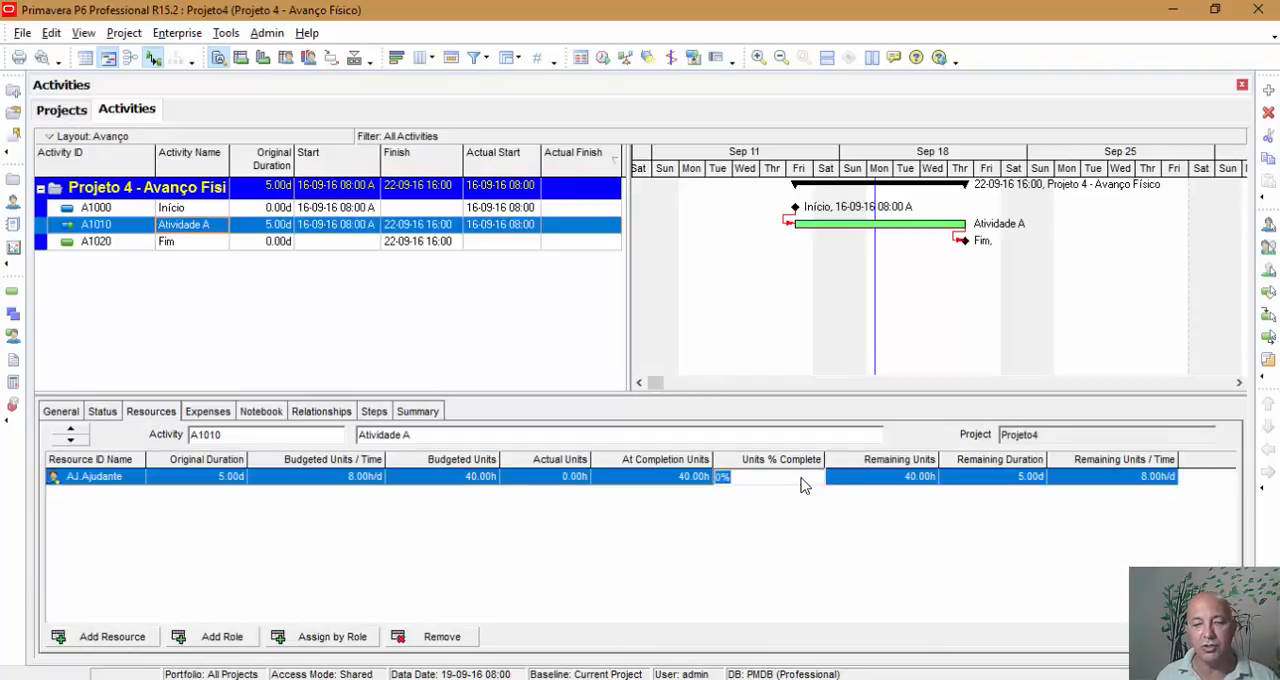
text(20)
key(Return)
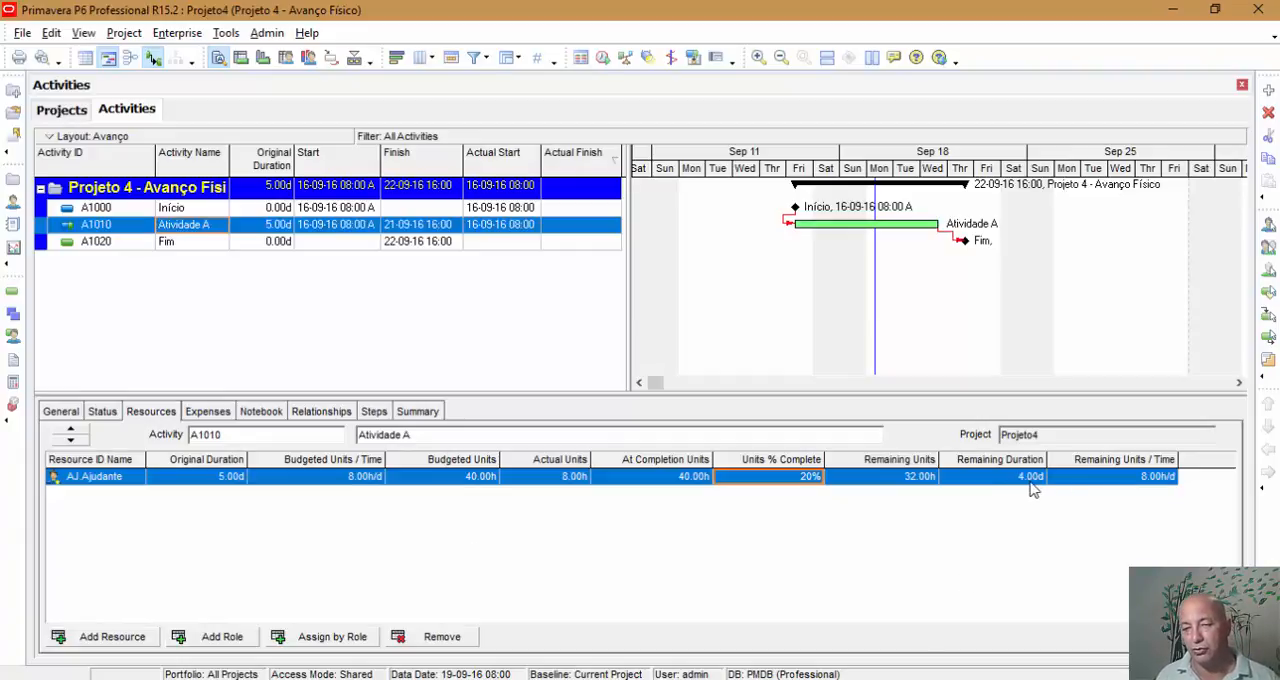
Review Atividade A's updated status, run the project schedule calculation and check the Fim milestone.
click(100, 412)
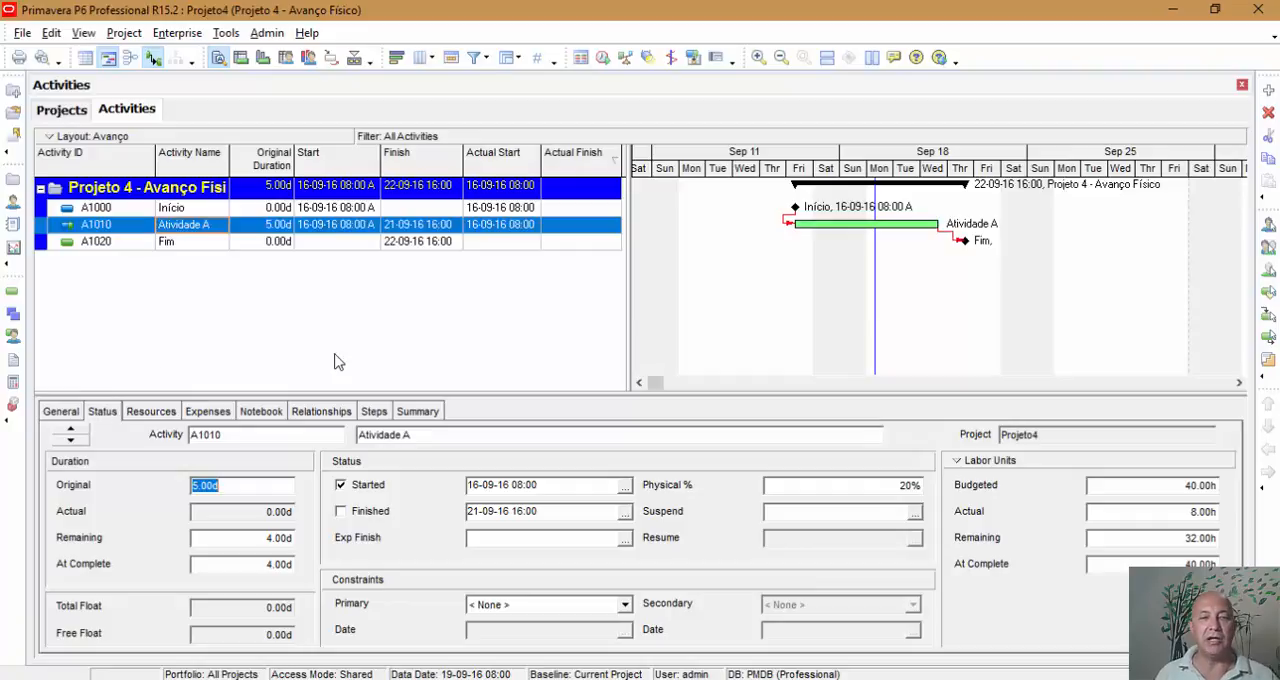
click(603, 60)
click(820, 279)
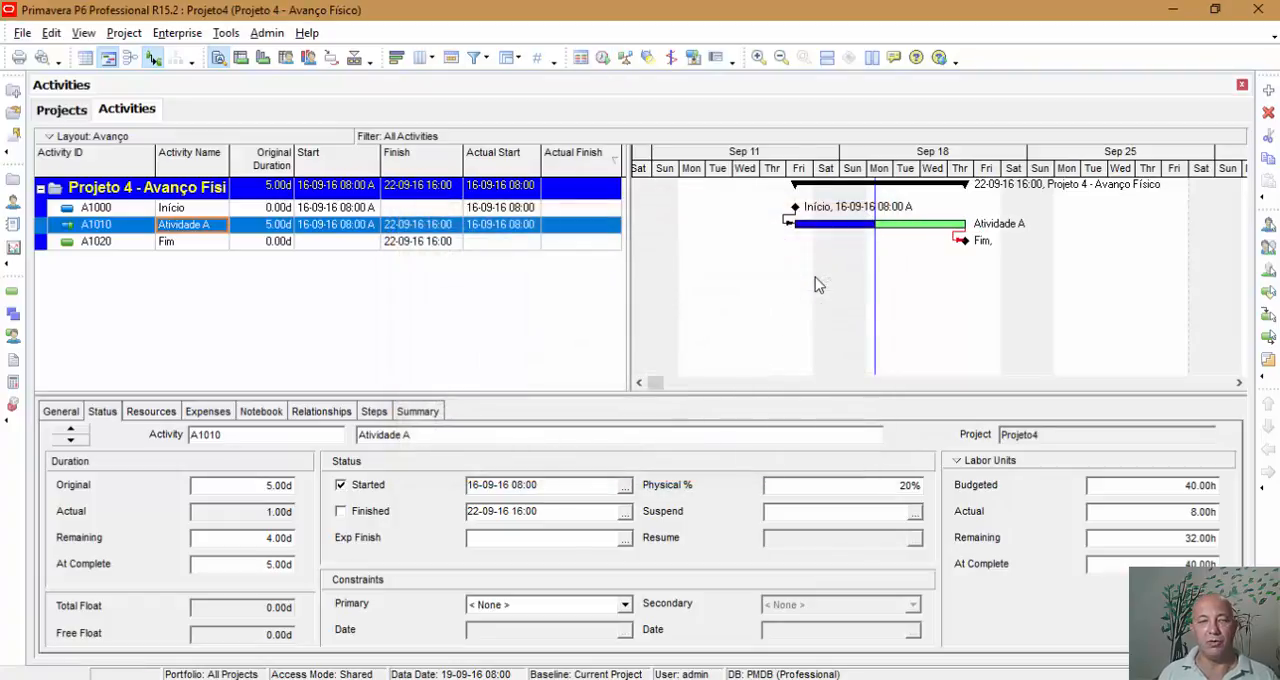
click(395, 243)
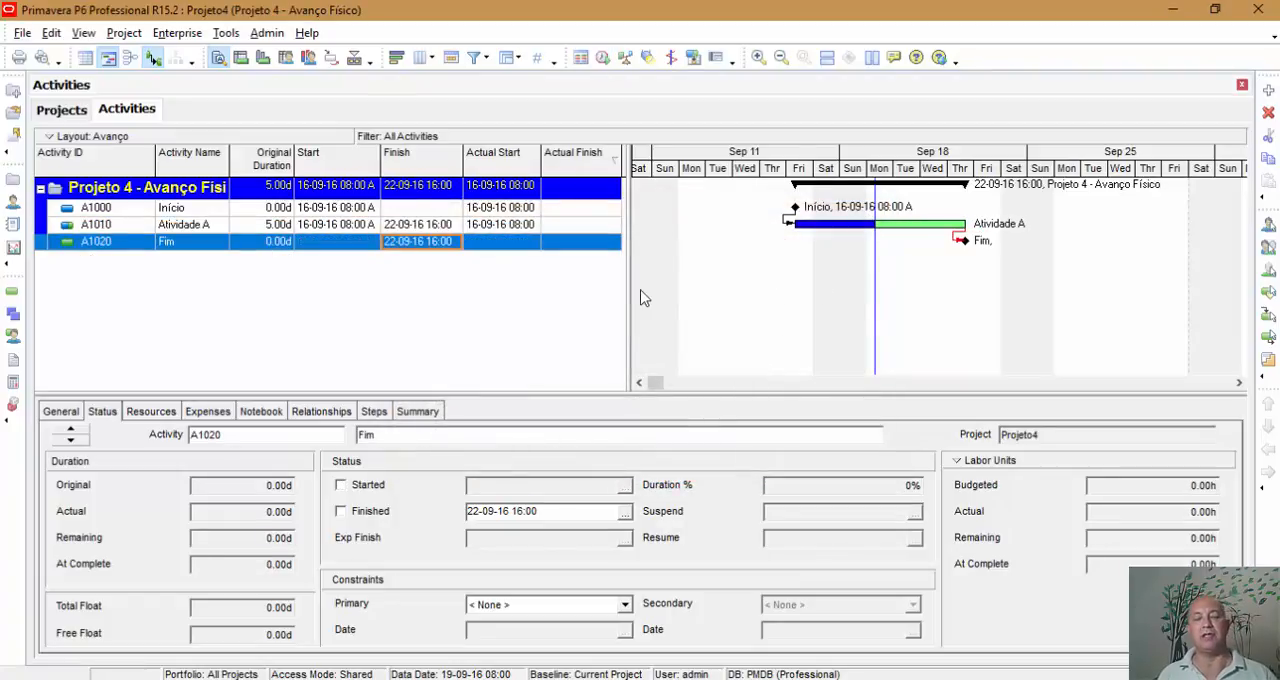